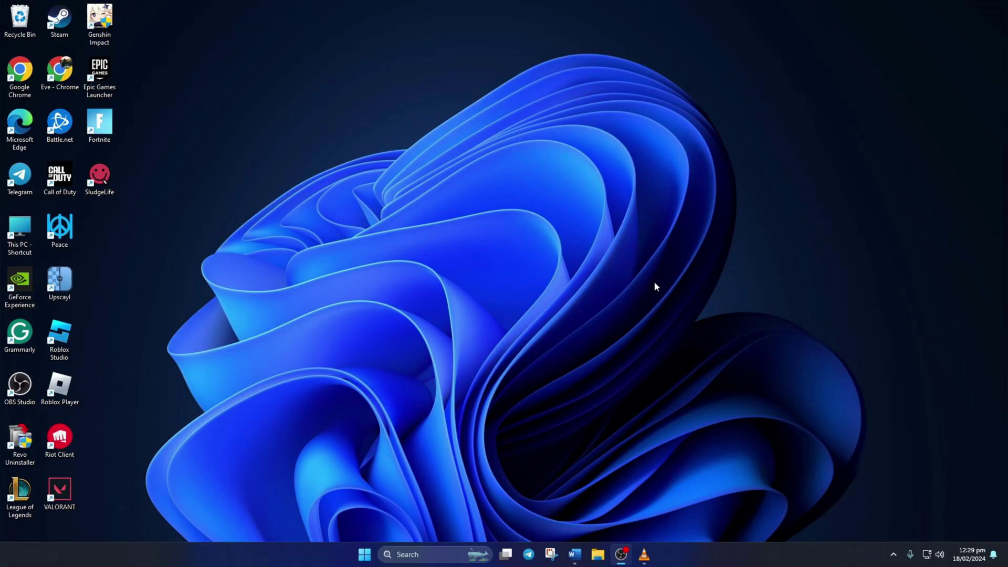
Turn off the Domain network firewall in Firewall & network protection, approving the UAC prompt.
click(411, 554)
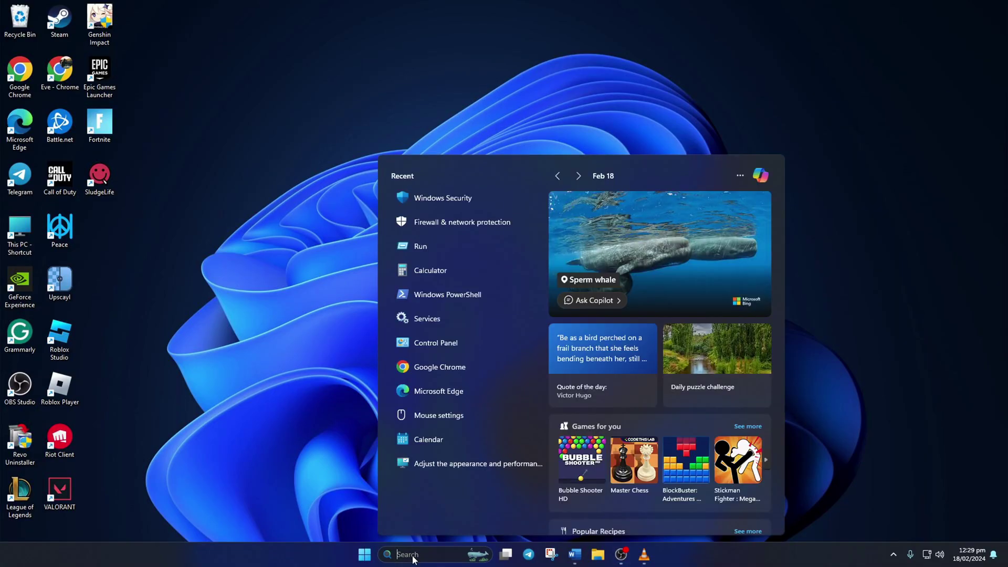
text(firewall & network protecti)
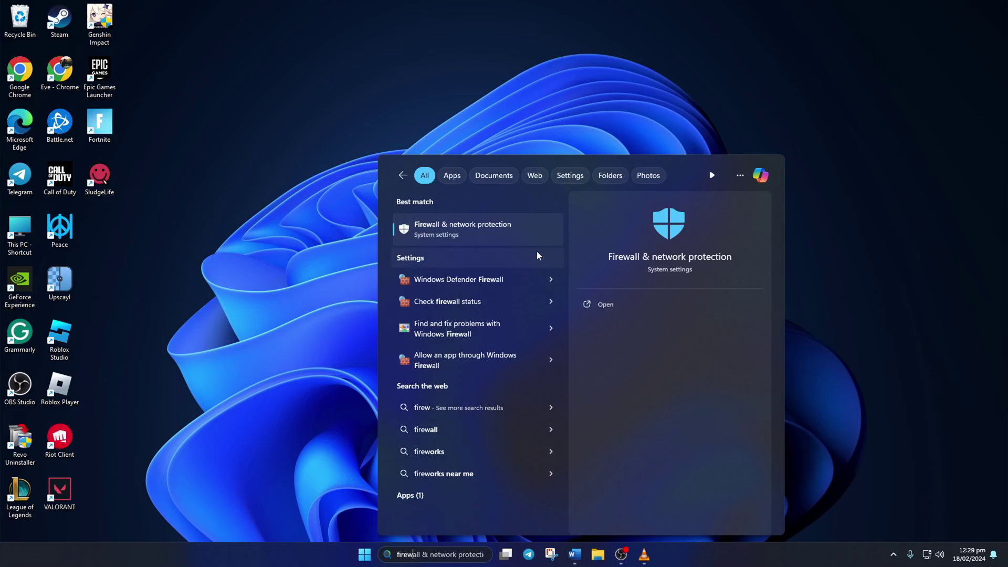
click(491, 233)
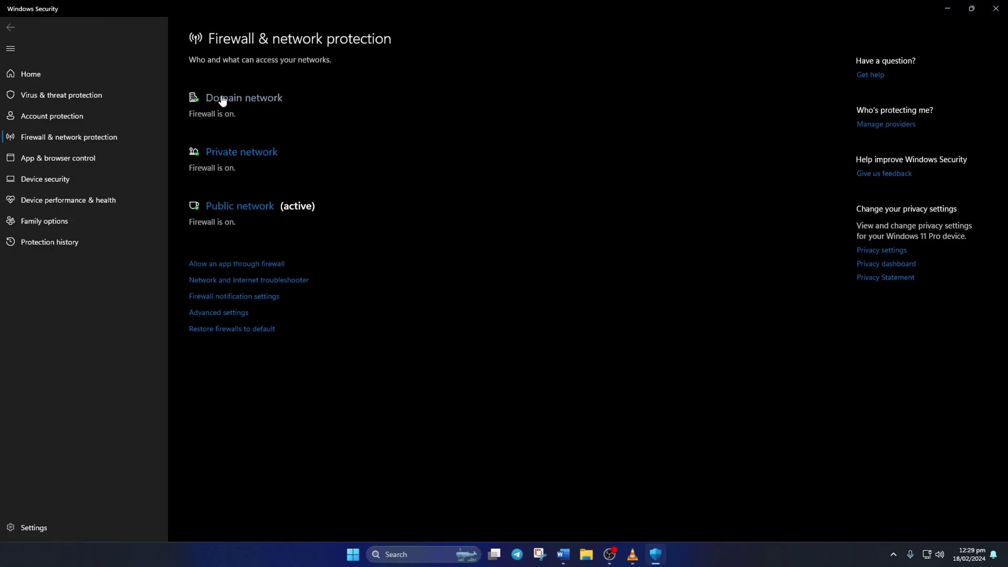
click(242, 98)
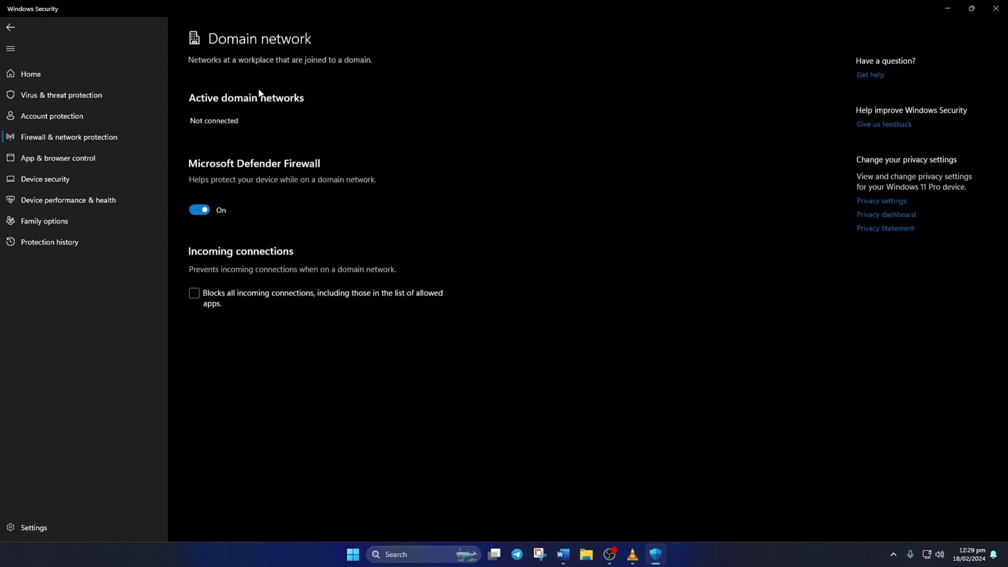
click(199, 210)
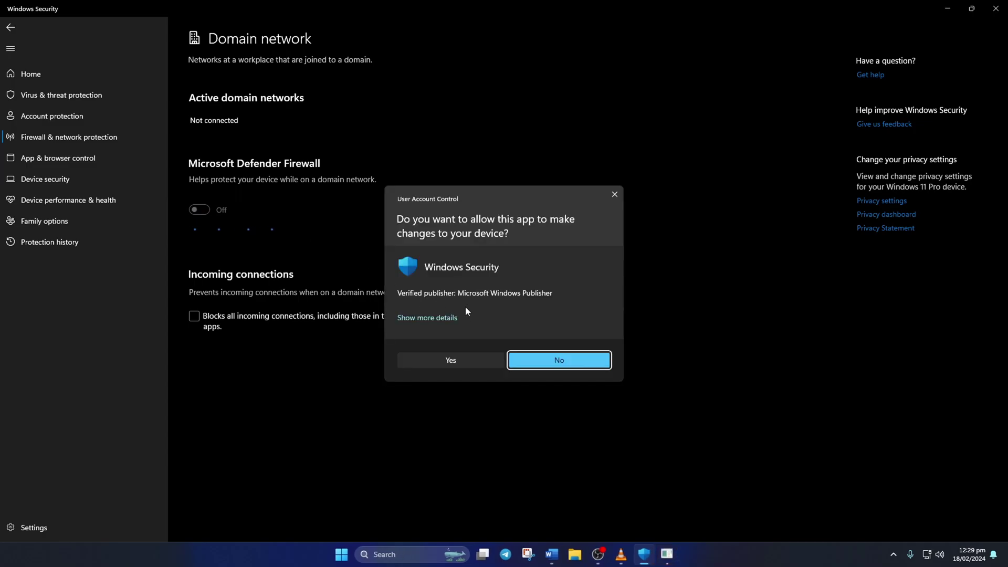
click(445, 360)
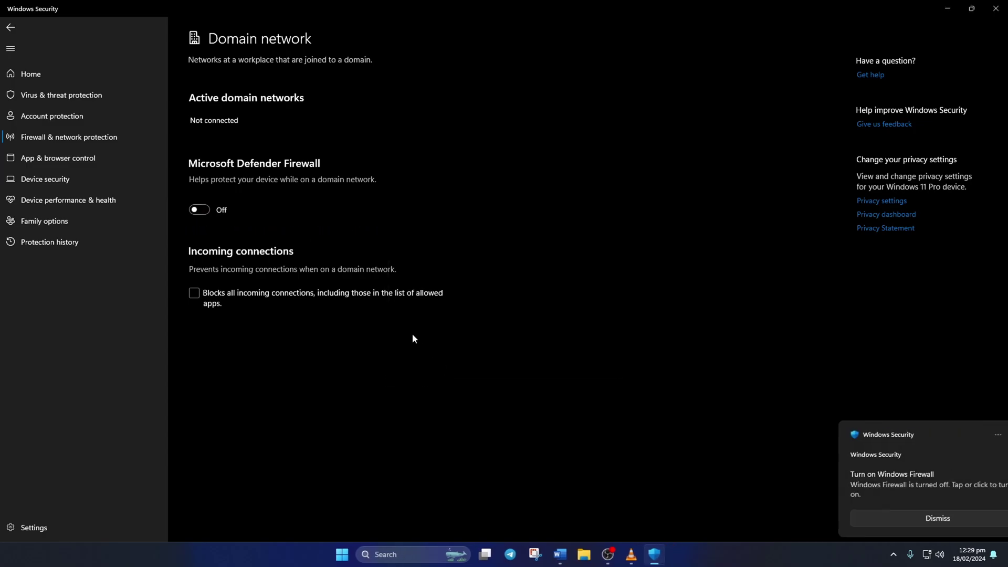
click(10, 27)
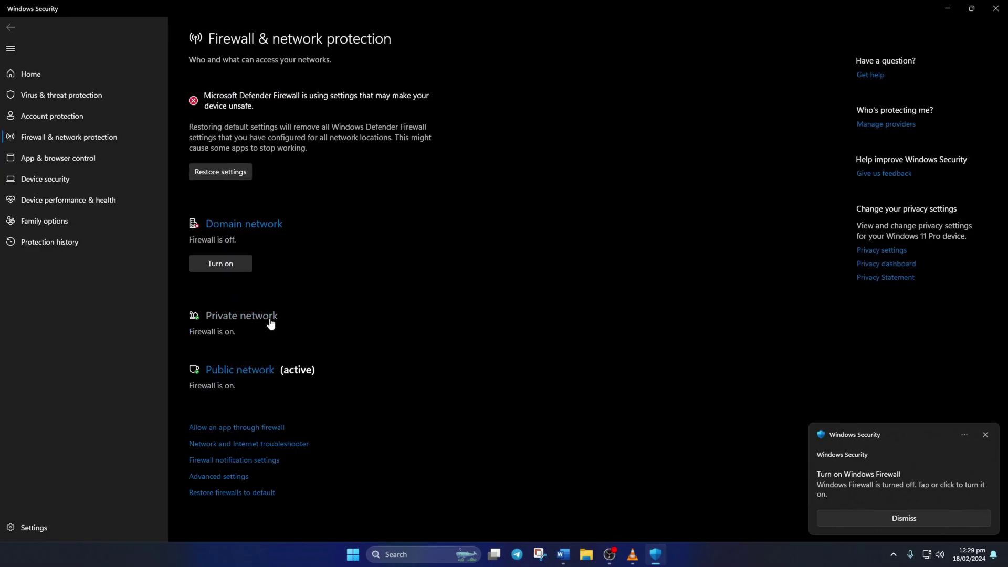
Turn off the Private and Public network firewalls, approving each UAC prompt.
click(269, 317)
click(203, 221)
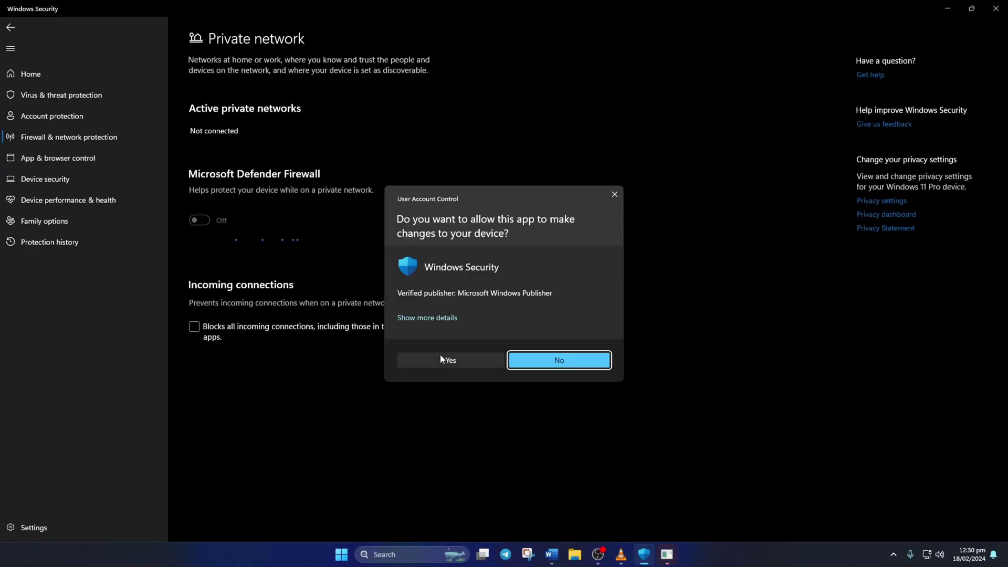
click(440, 355)
click(18, 26)
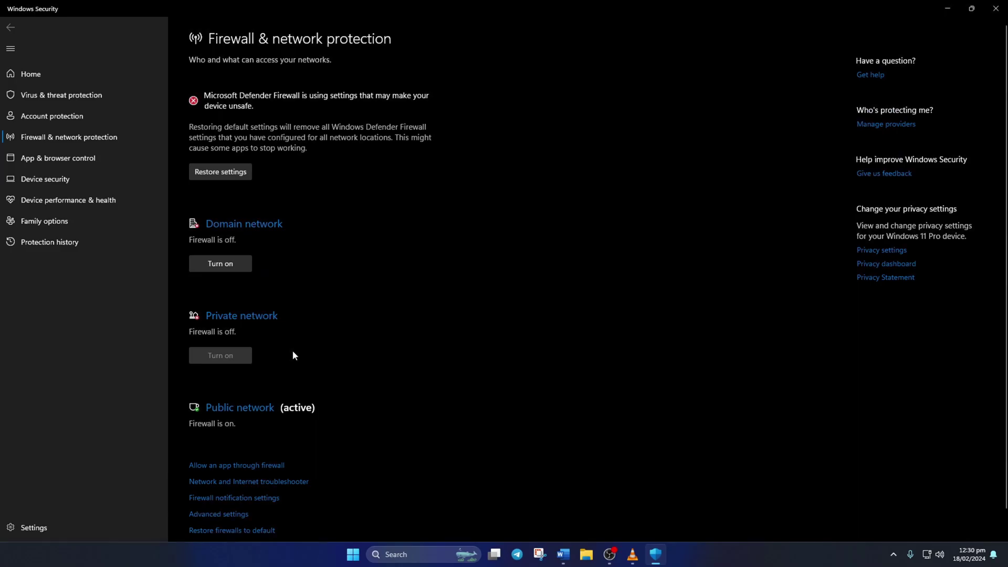
click(268, 407)
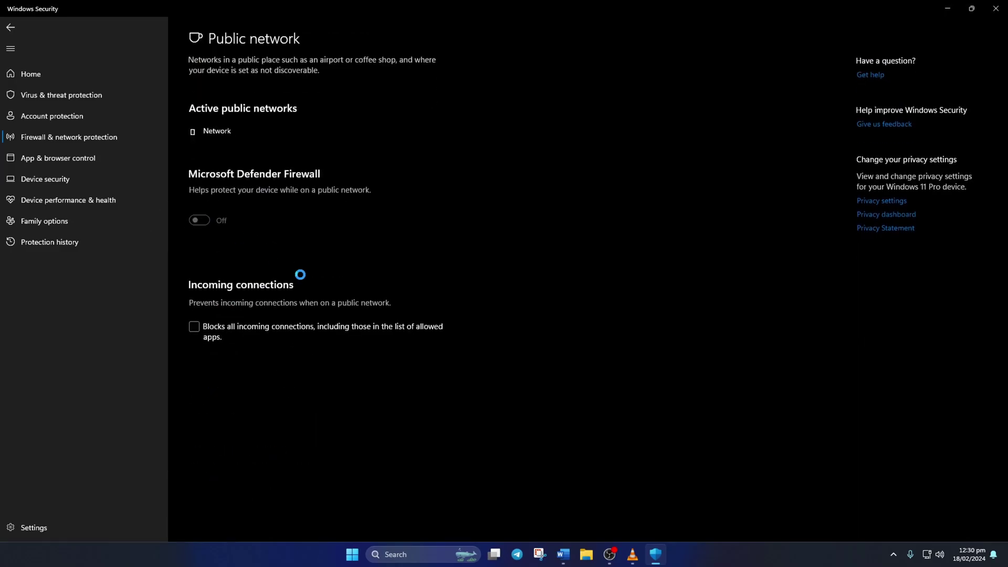
click(527, 360)
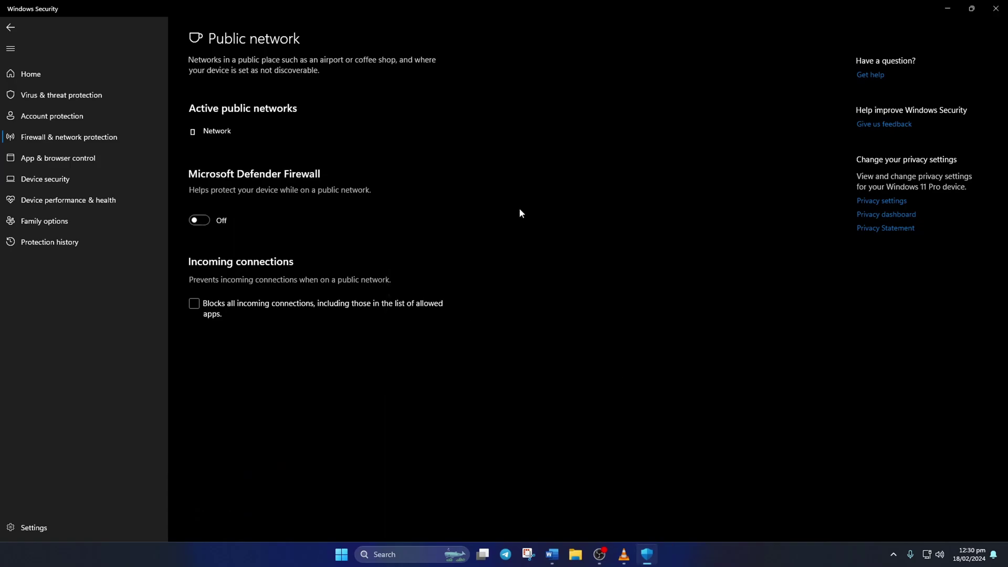
click(24, 27)
Reopen Windows Security at the Virus & threat protection settings.
click(994, 8)
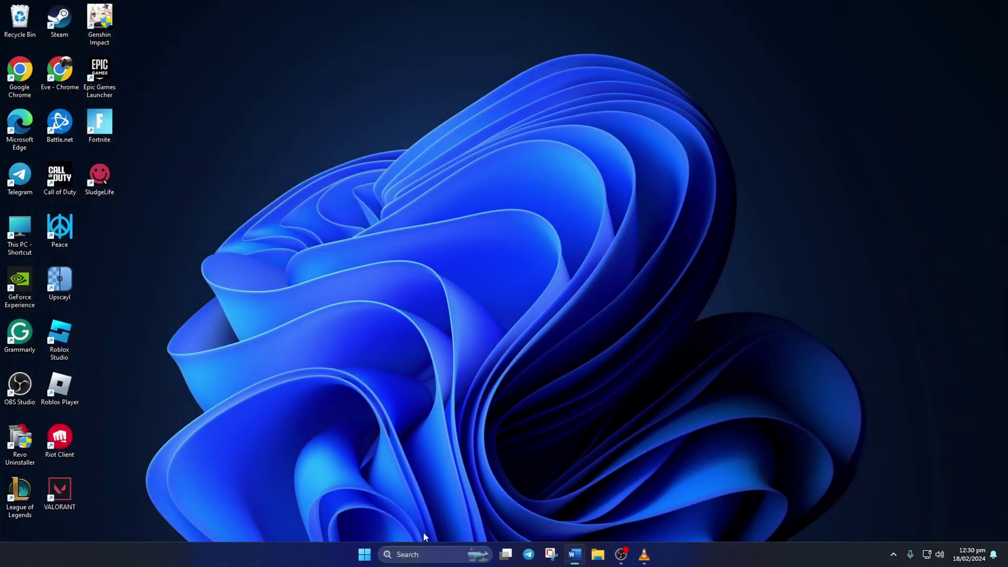
click(418, 553)
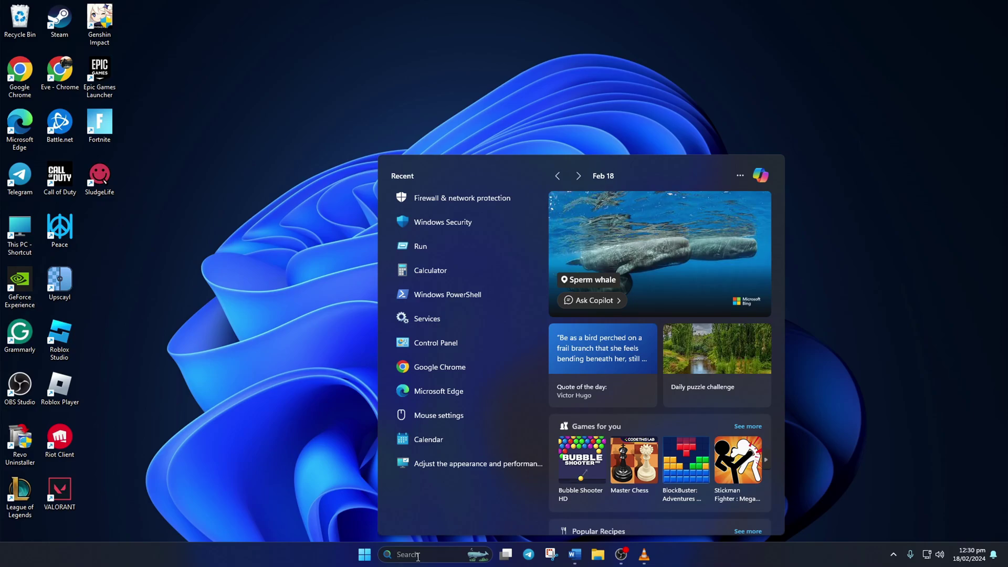
text(windows)
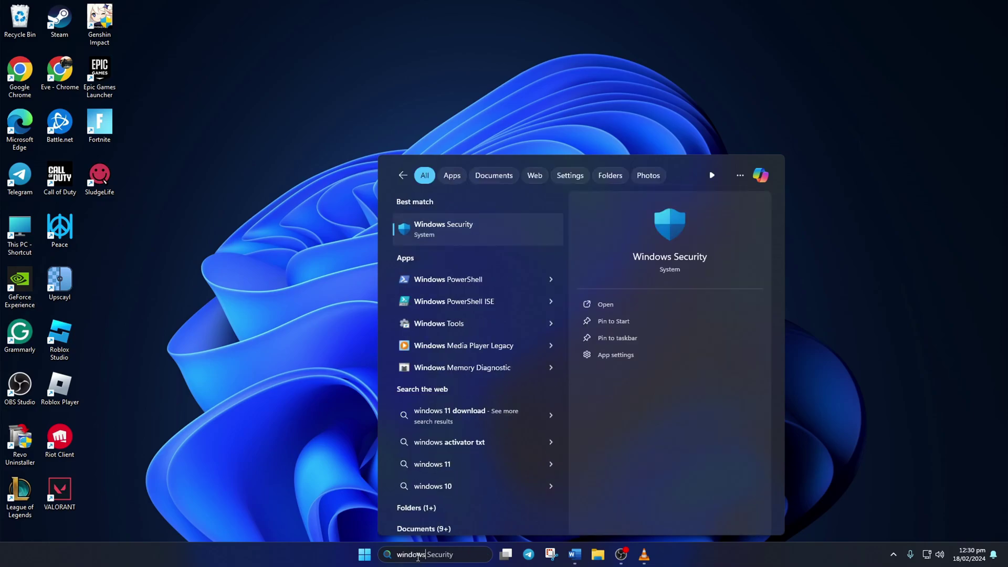
click(454, 236)
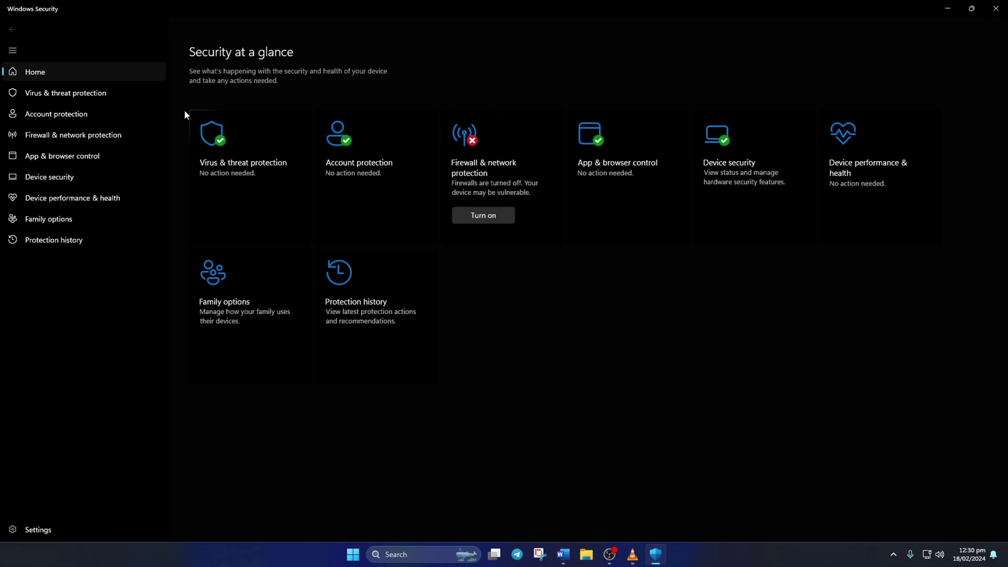
click(270, 149)
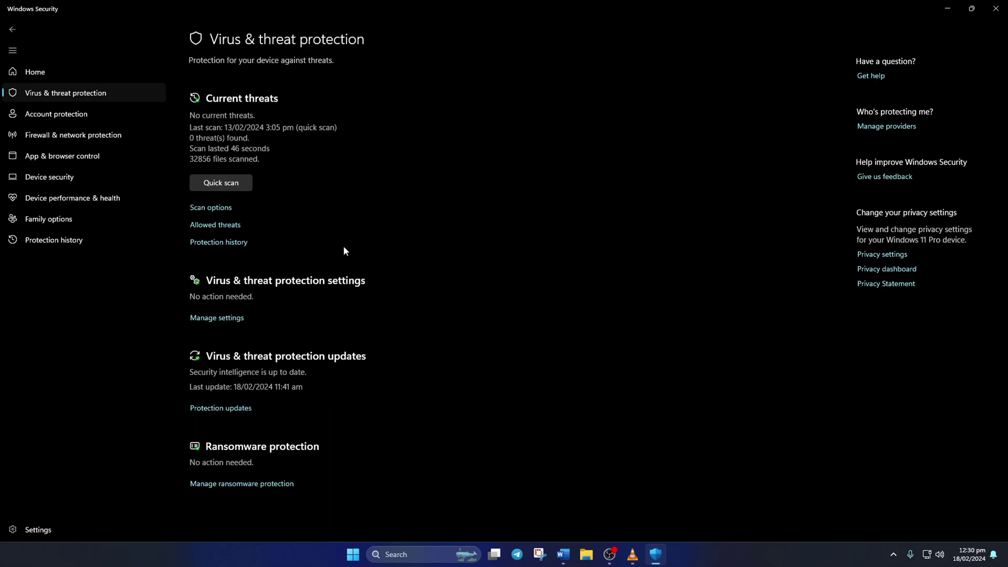
click(227, 318)
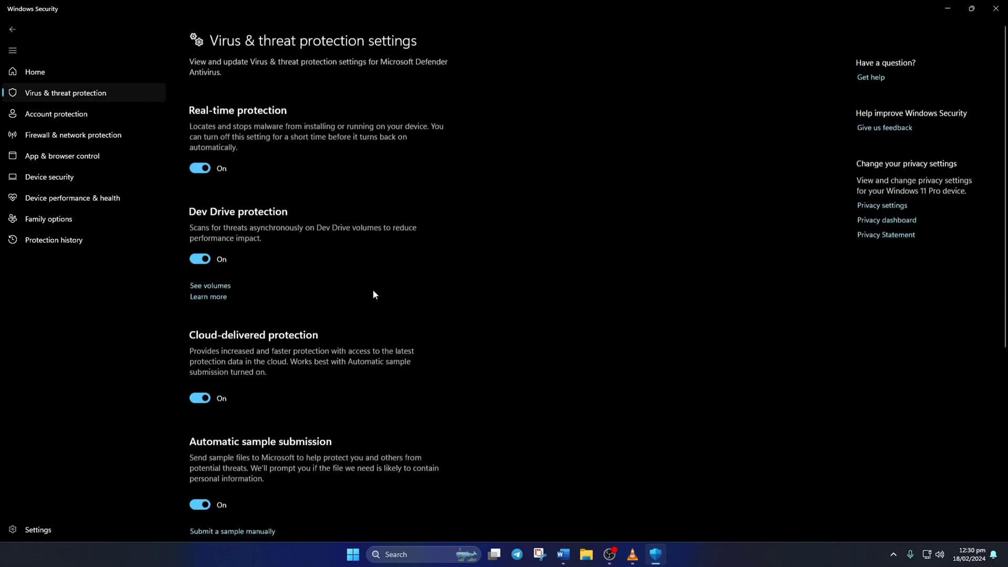
Turn off real-time, cloud-delivered protection, automatic sample submission and Tamper Protection.
click(213, 169)
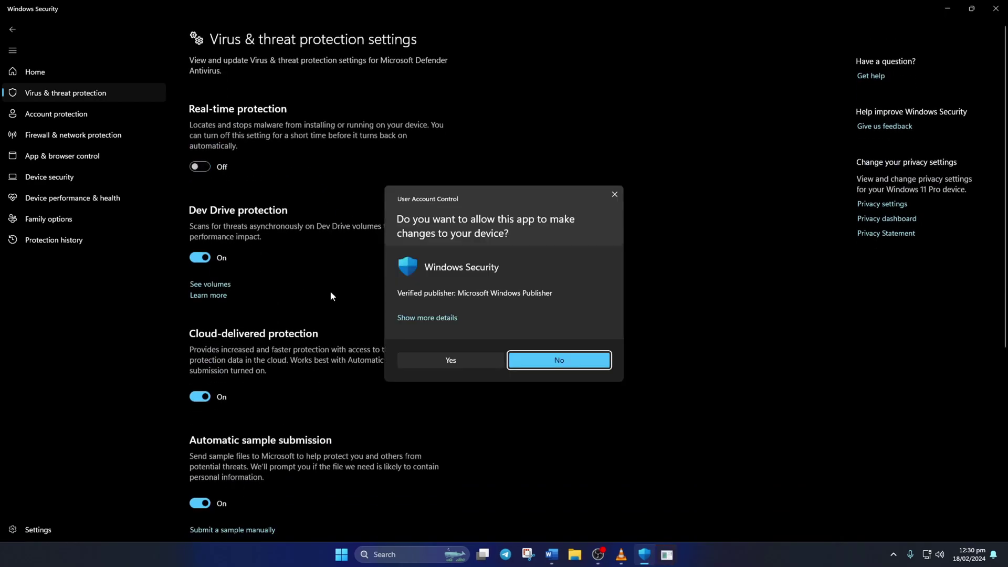
click(444, 359)
scroll(375, 256, down, 2)
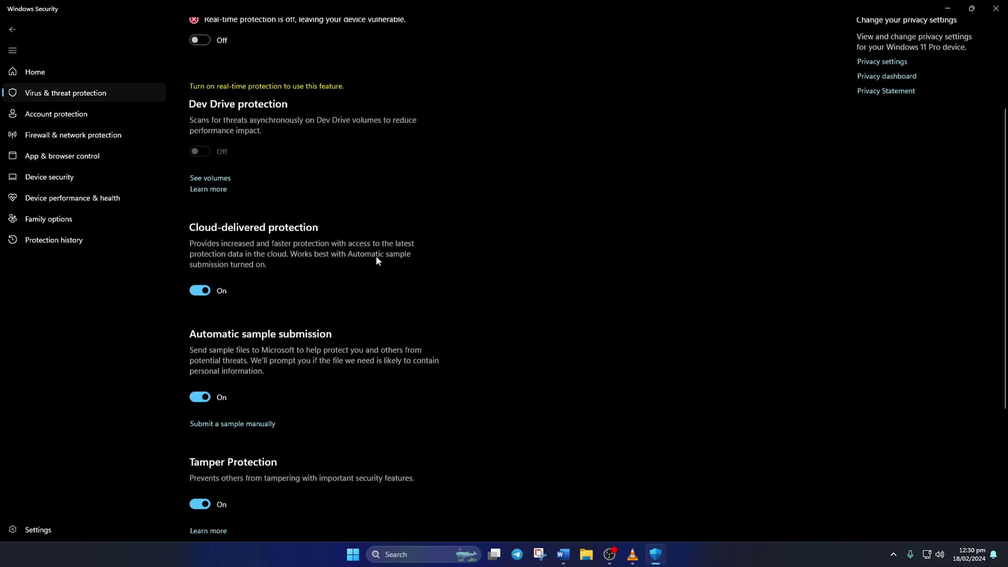
scroll(359, 253, down, 2)
click(200, 118)
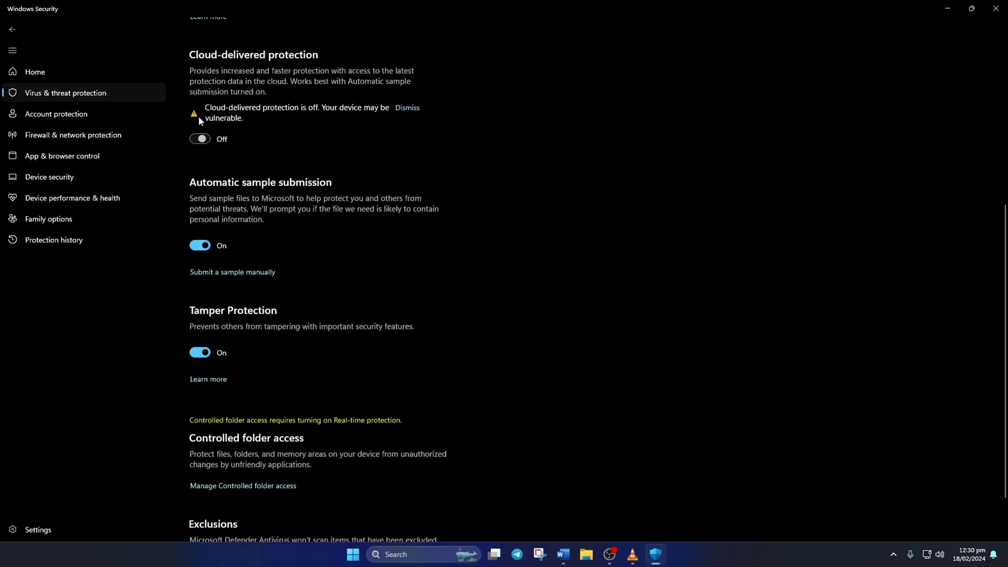
click(200, 244)
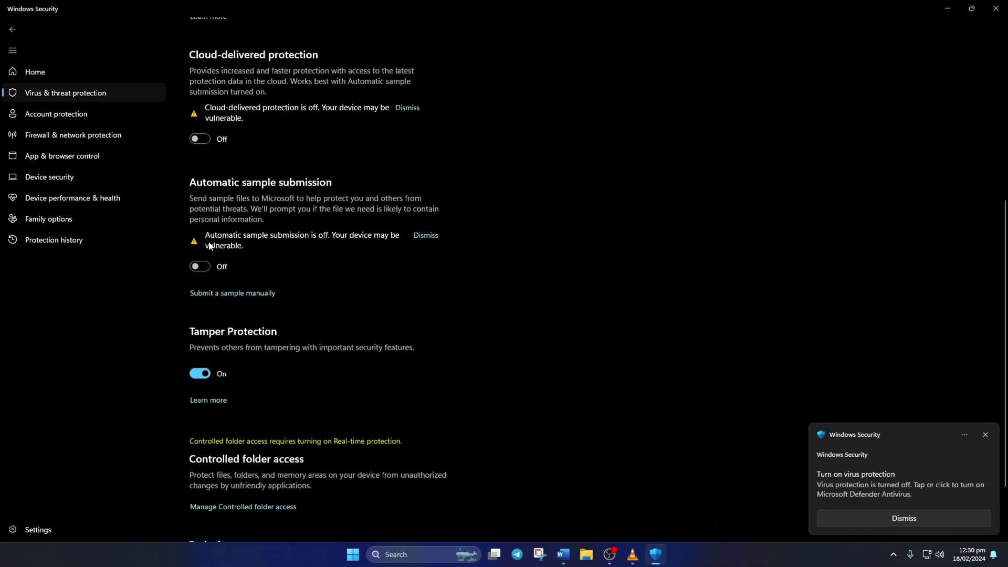
scroll(307, 289, down, 1)
scroll(237, 288, down, 1)
click(222, 288)
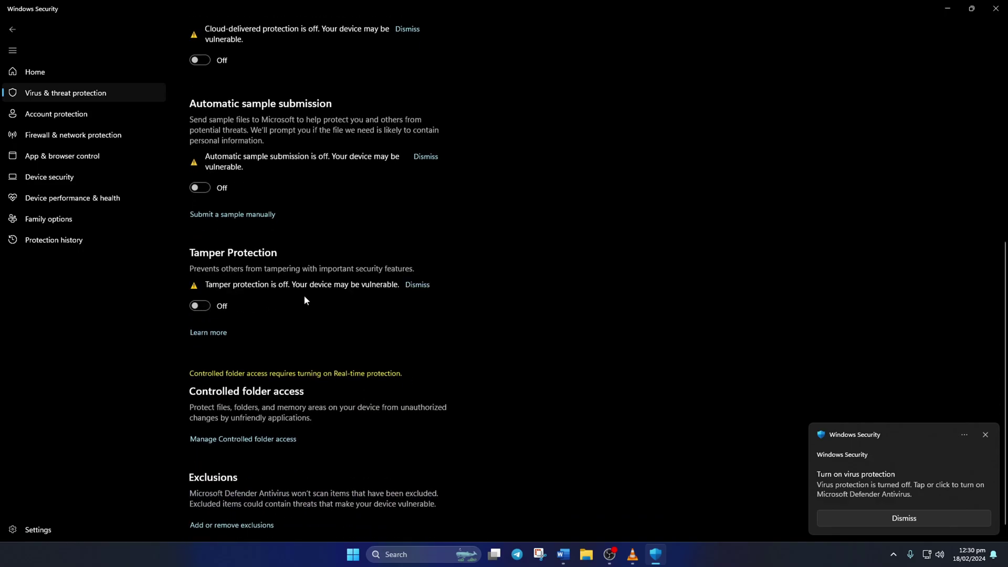
scroll(338, 290, down, 1)
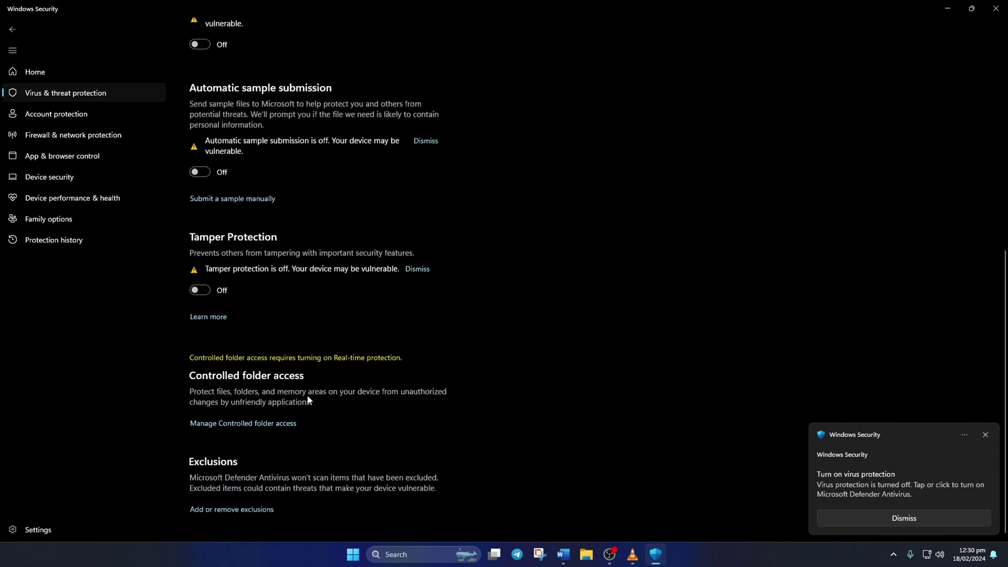
Restart the computer from the Start menu's power options.
key(super)
click(634, 519)
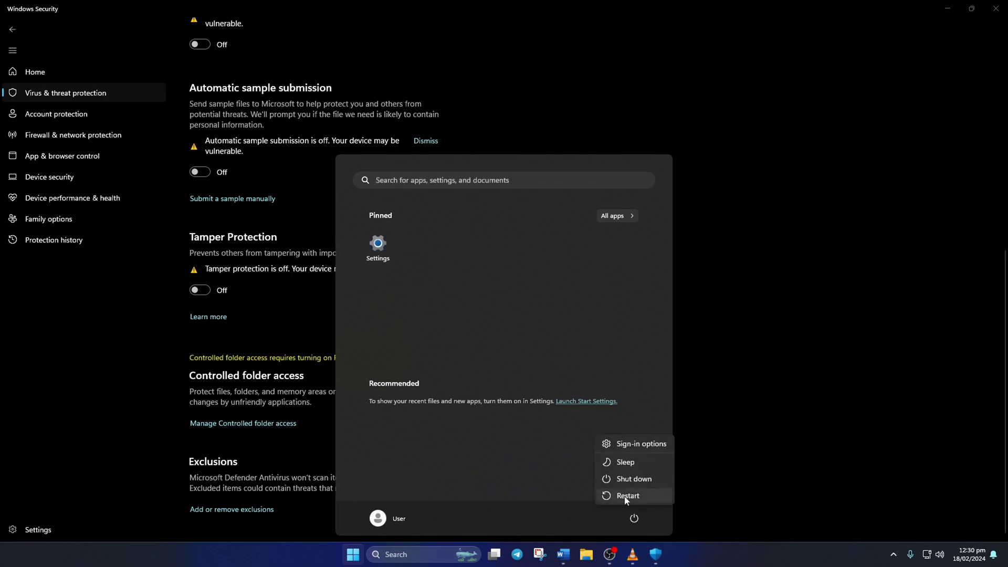
click(626, 496)
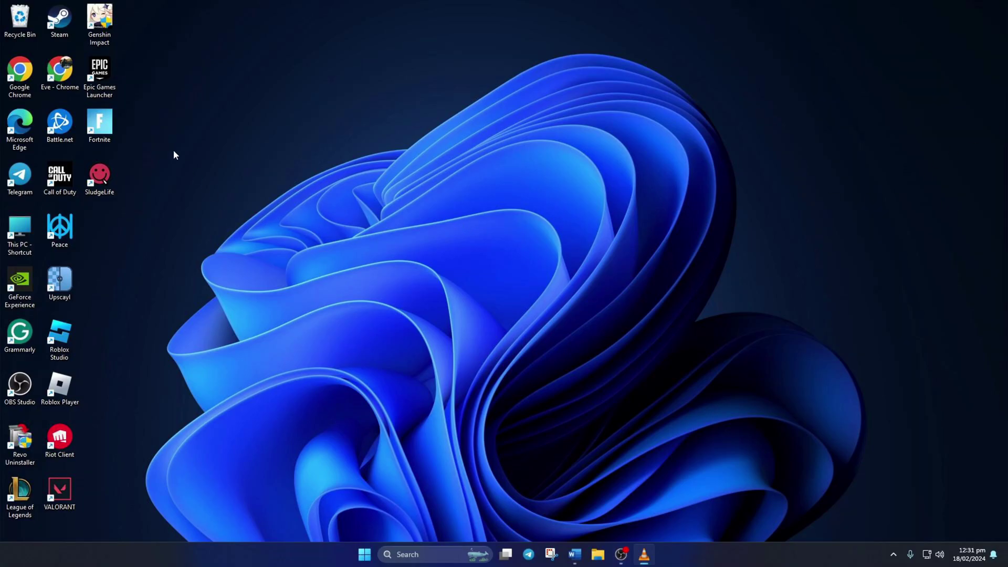
Append -http=wininet to the Epic Games Launcher shortcut's Target and save the properties.
right_click(110, 88)
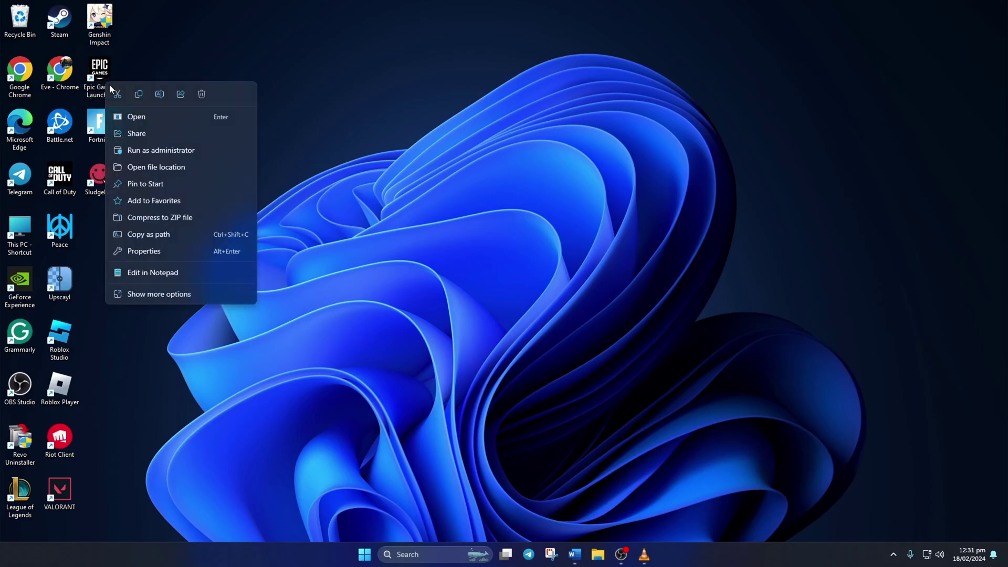
click(148, 251)
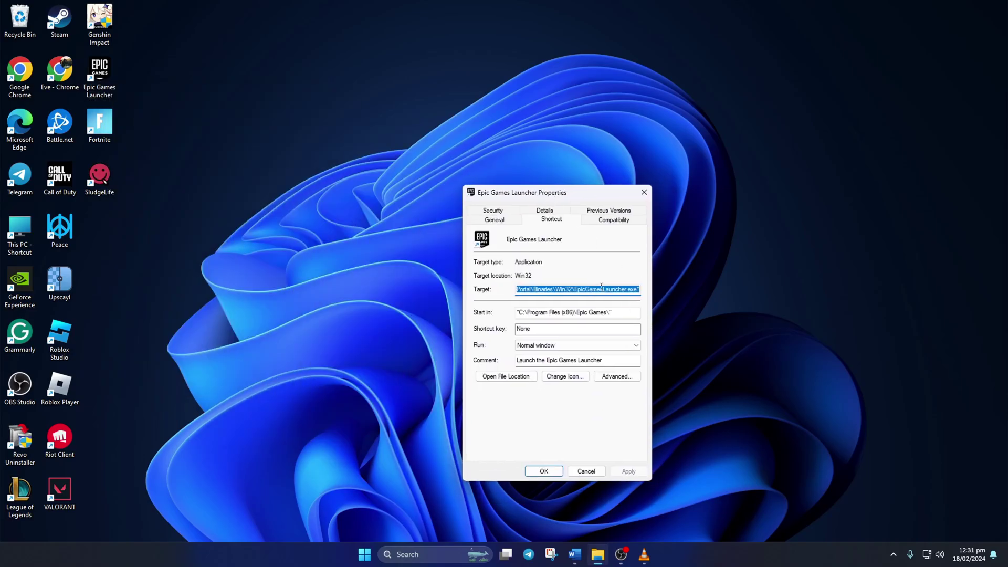
click(637, 289)
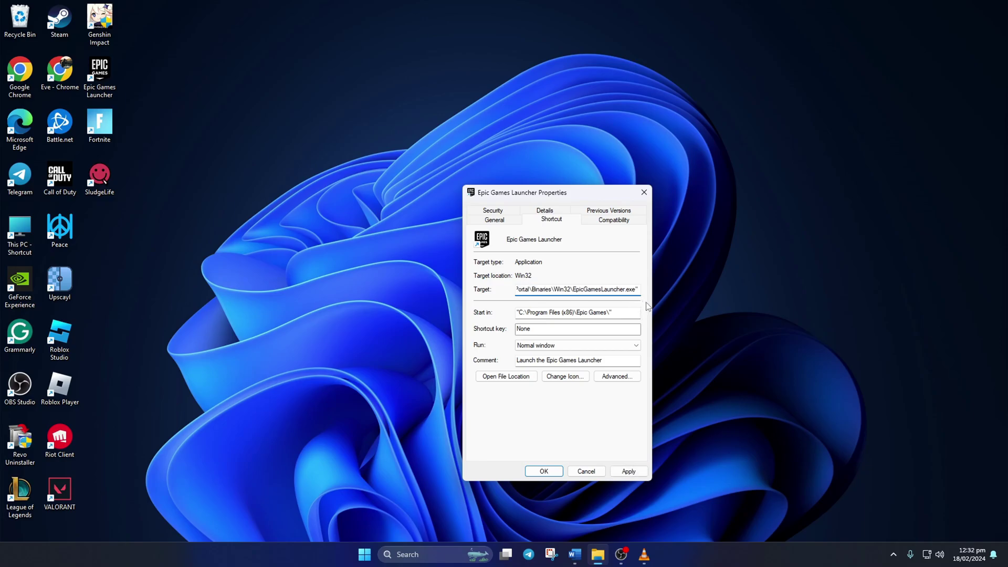
text(-htt)
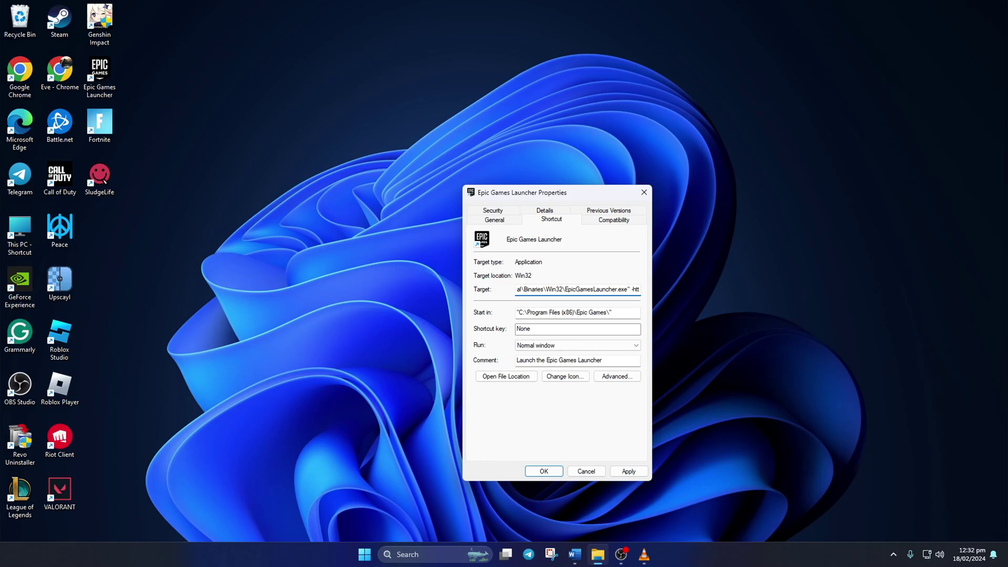
text(p=win)
text(inet)
click(627, 471)
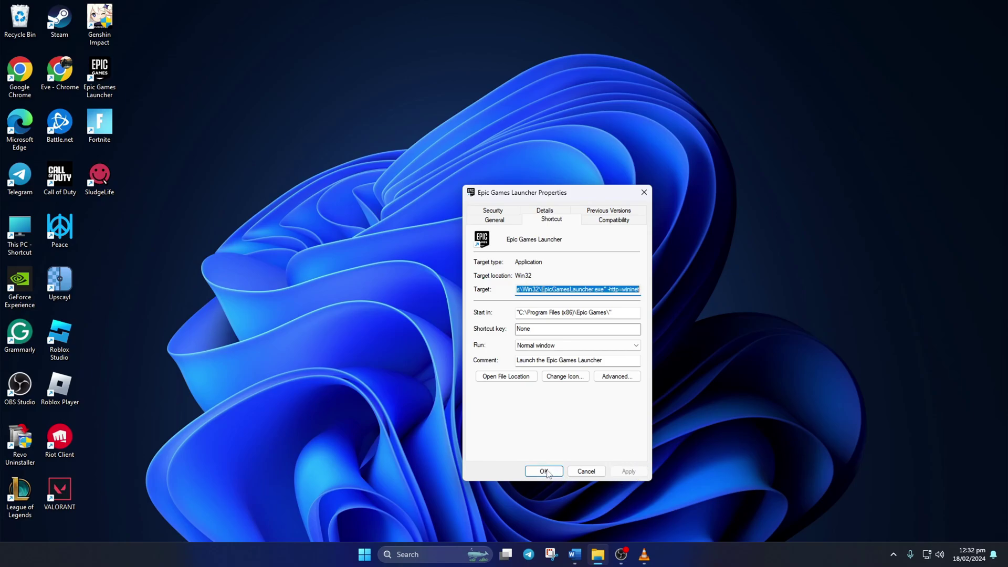
click(544, 471)
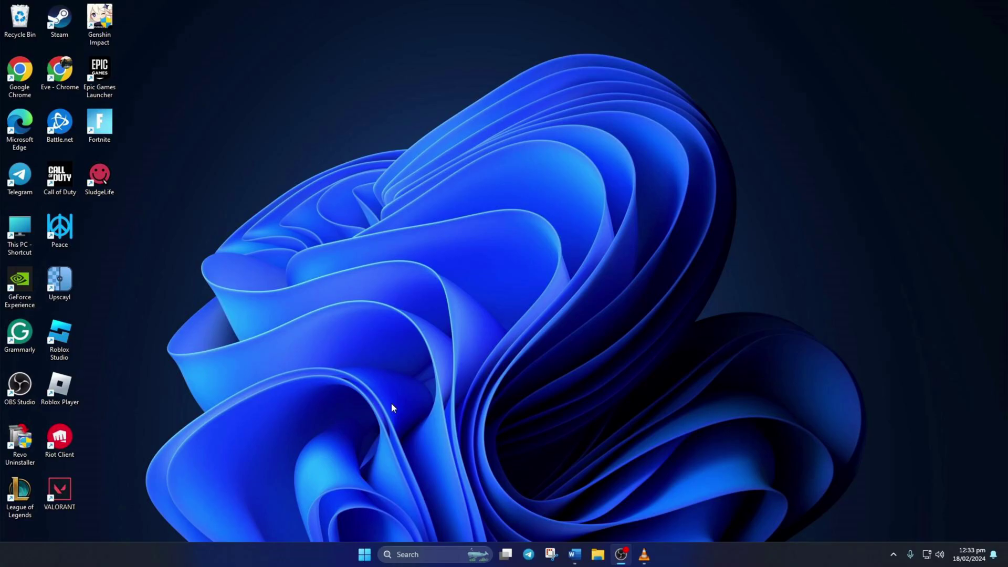
Delete webcache_4430 from %localappdata%\EpicGamesLauncher\Saved.
click(404, 553)
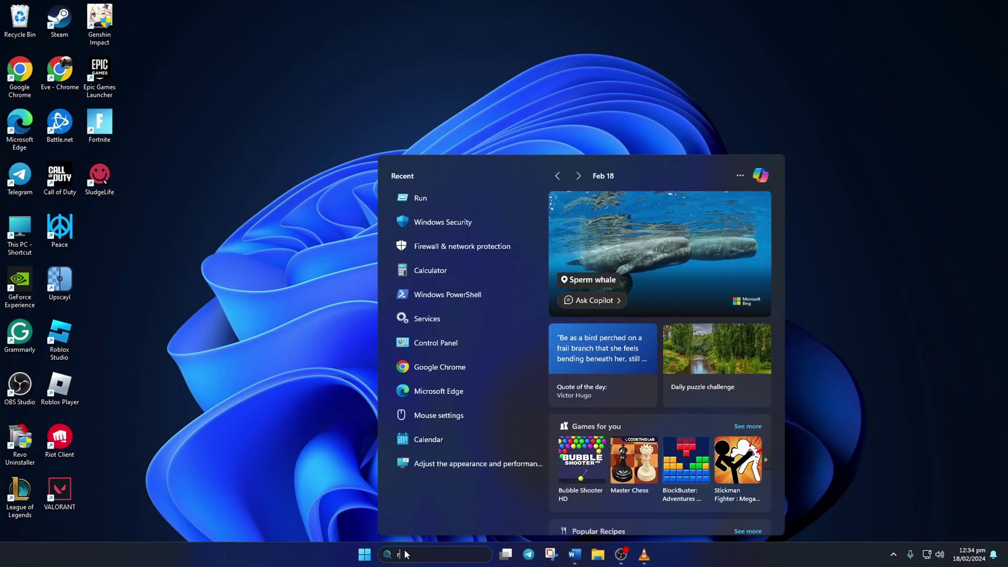
text(run)
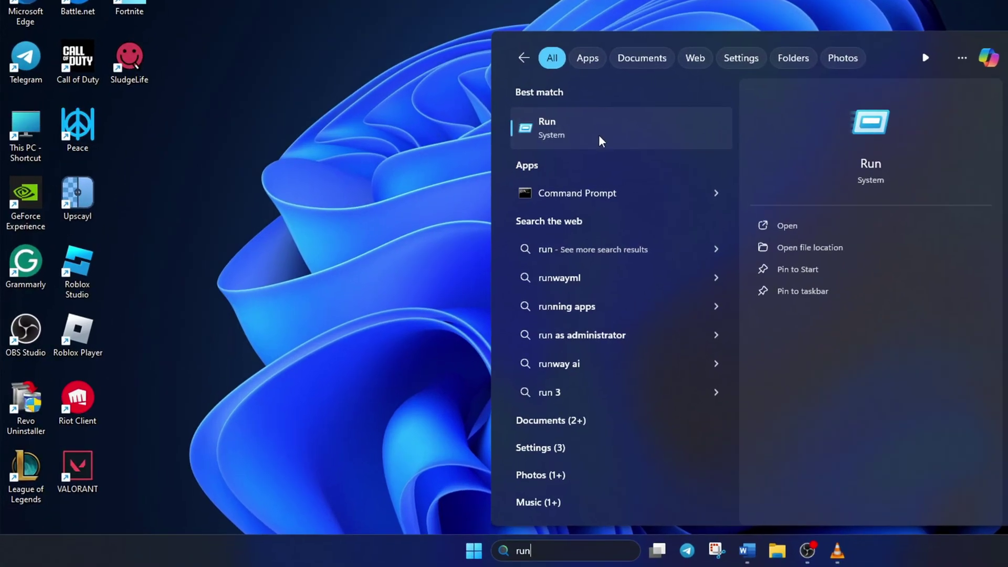
click(461, 233)
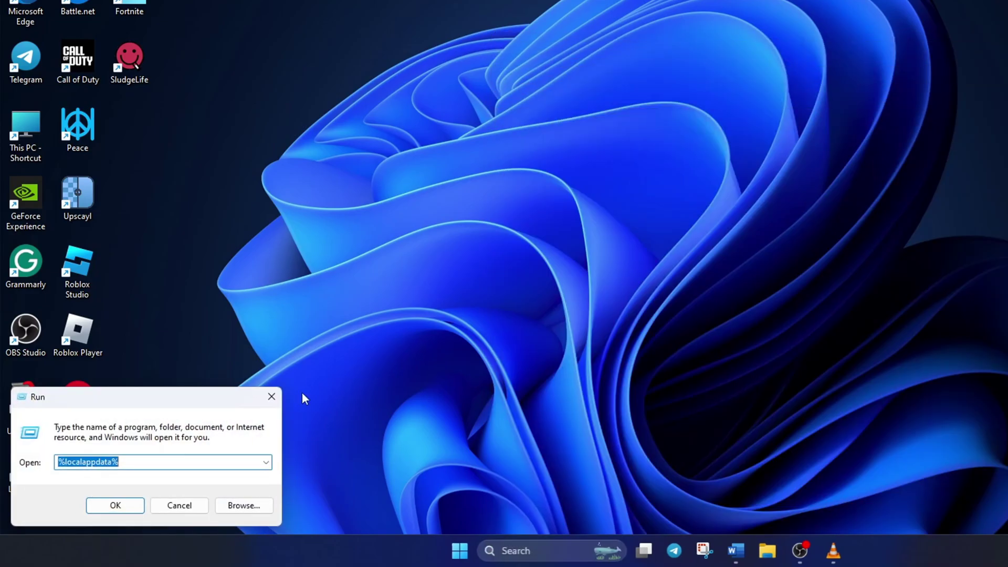
text(%localappdata%)
key(Return)
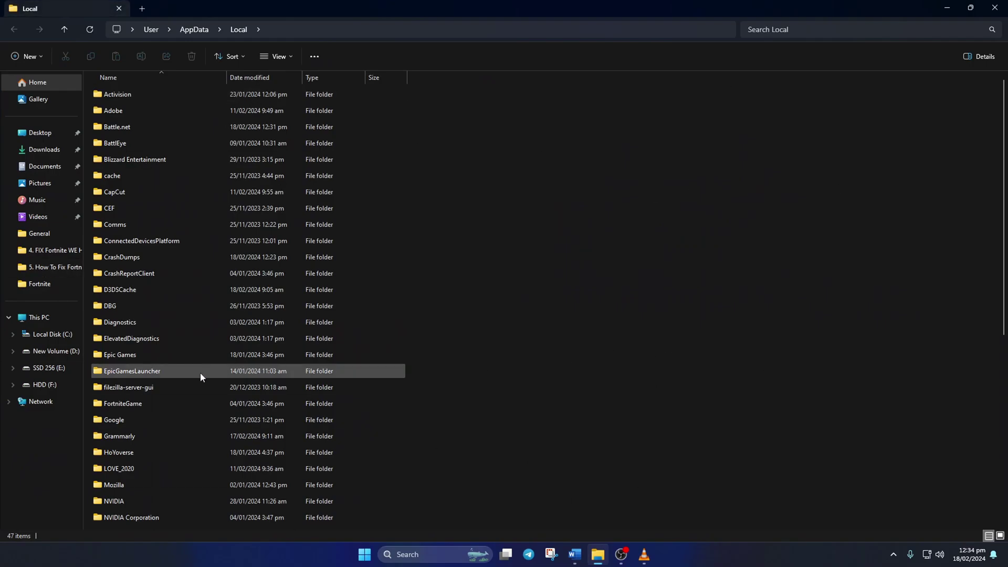
double_click(154, 377)
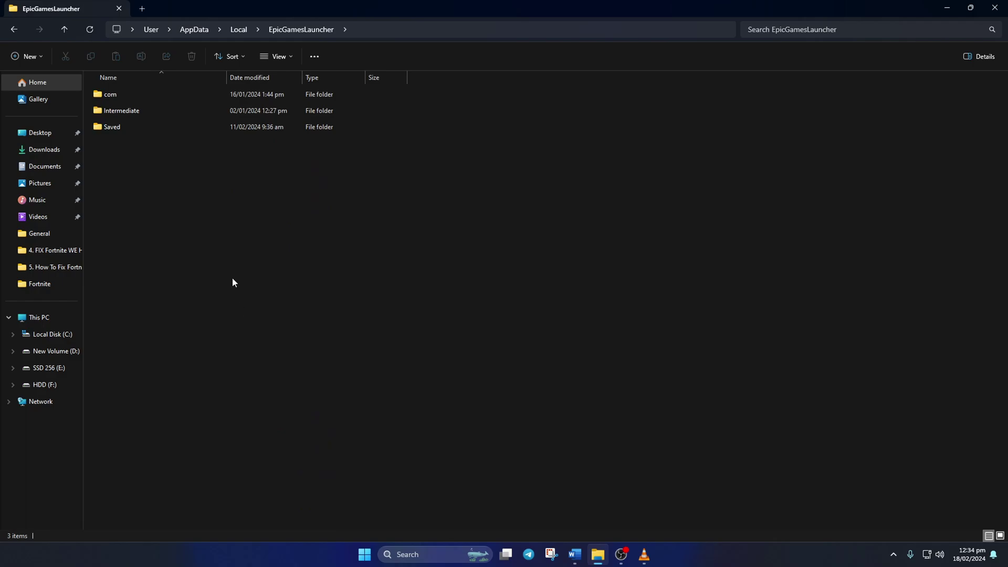
double_click(177, 126)
right_click(151, 176)
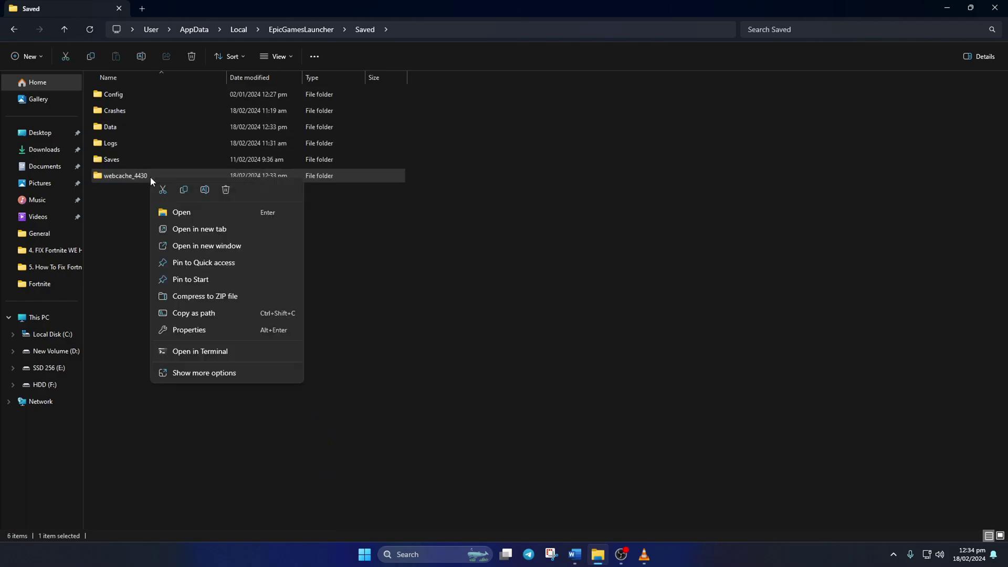
click(225, 189)
Restart the computer from the Start menu's power options.
click(364, 554)
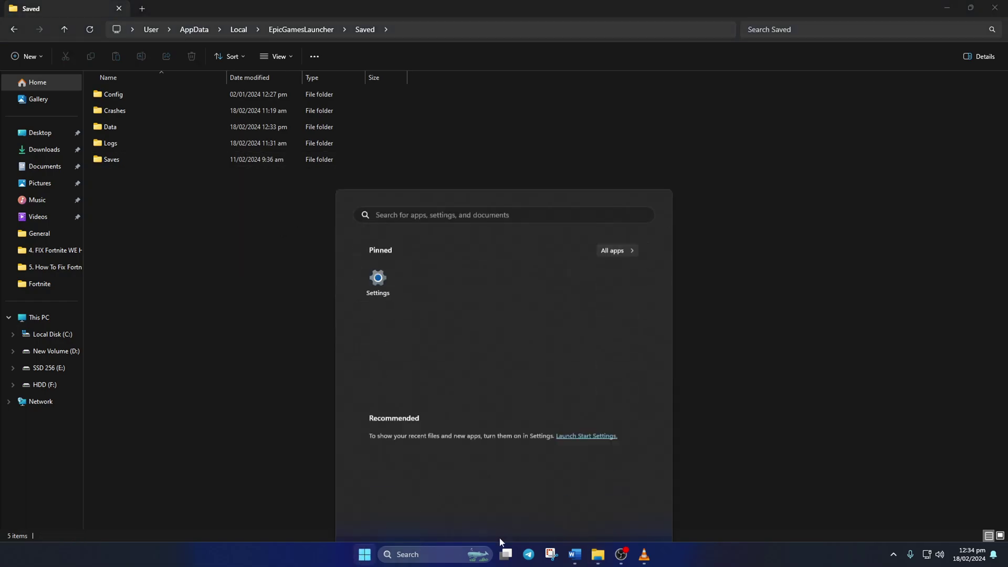
click(634, 518)
click(654, 496)
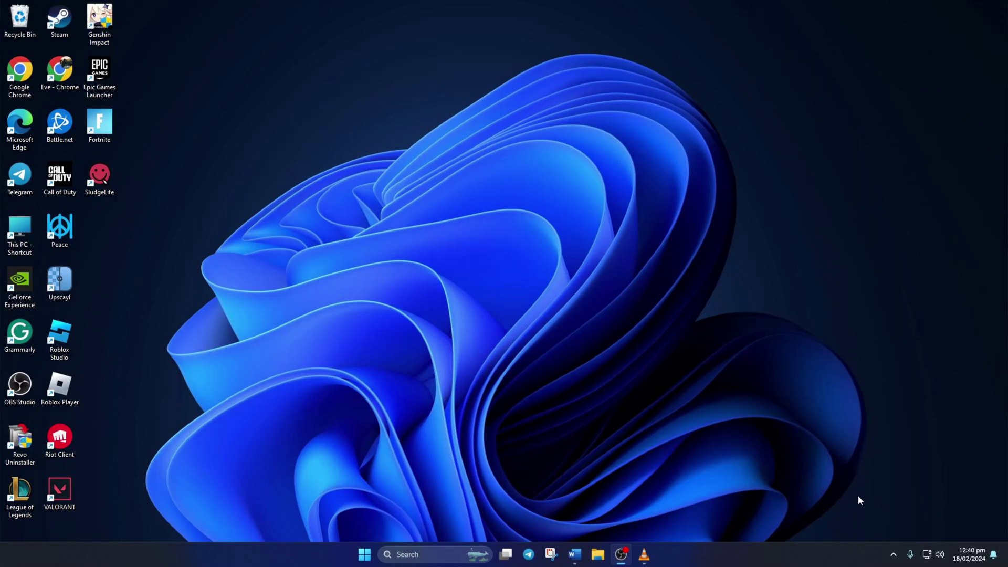
Exit the running Epic Games Launcher from its system tray icon.
click(892, 554)
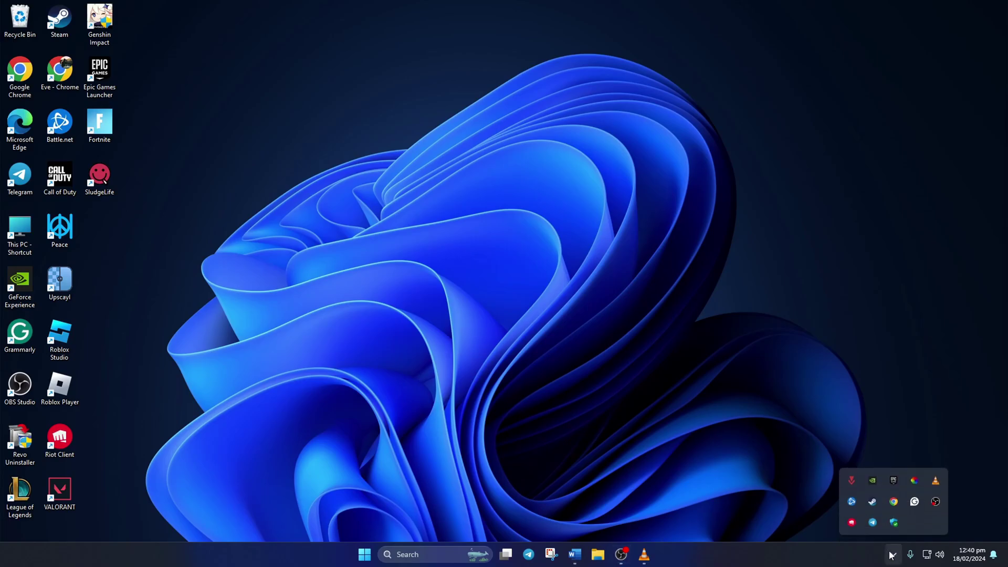
right_click(895, 481)
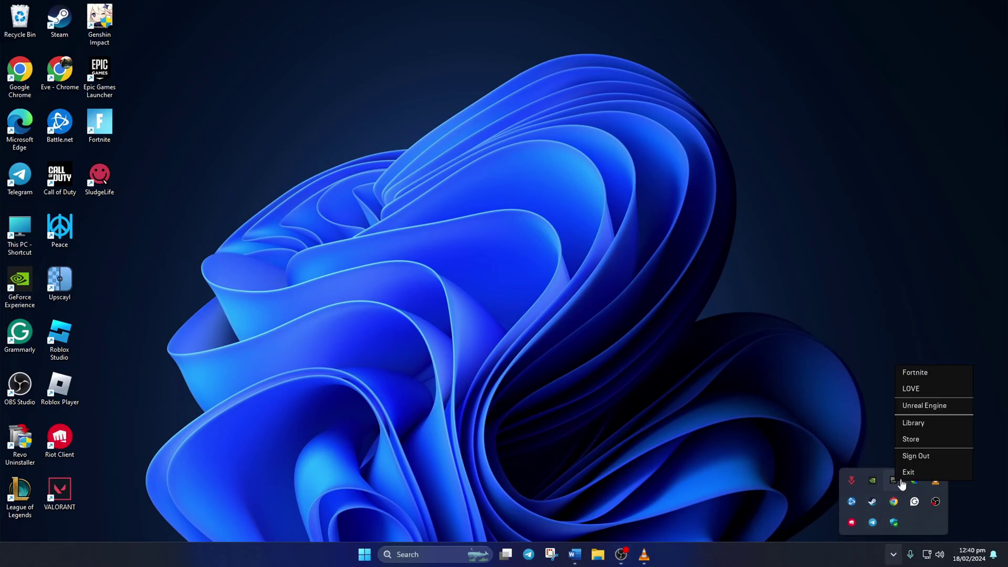
click(938, 472)
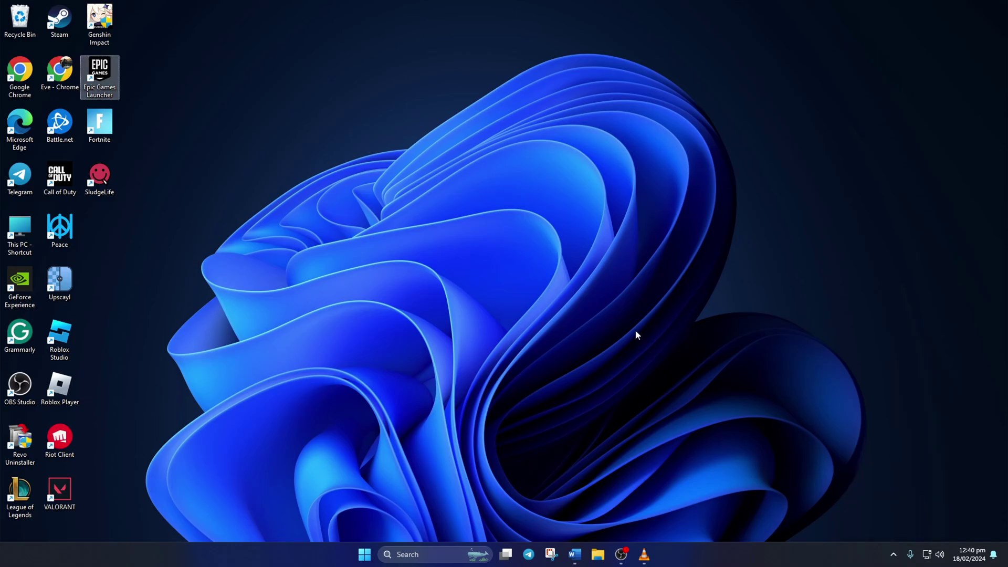
Run the Epic Games Launcher shortcut as administrator and approve the UAC prompt.
right_click(108, 83)
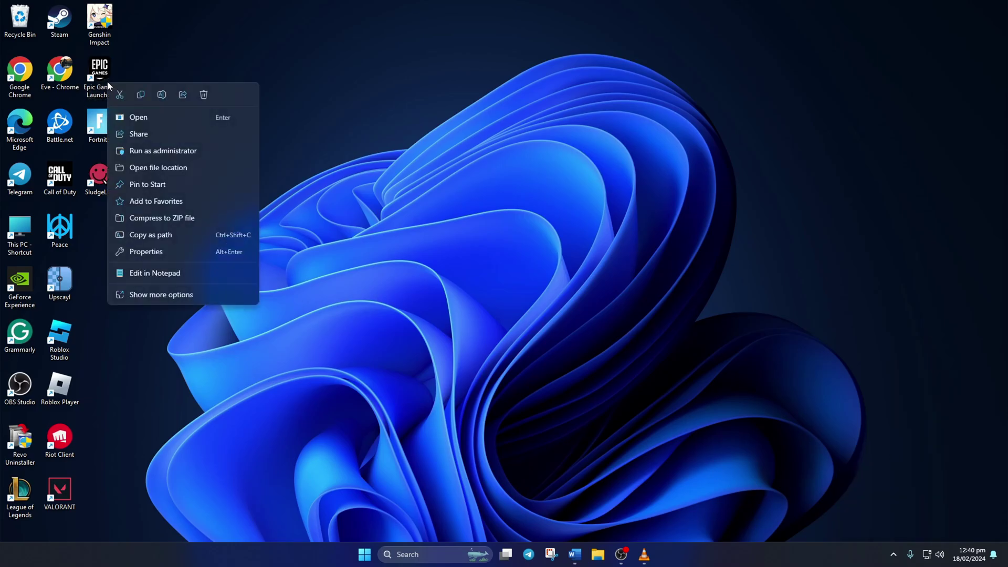
click(192, 152)
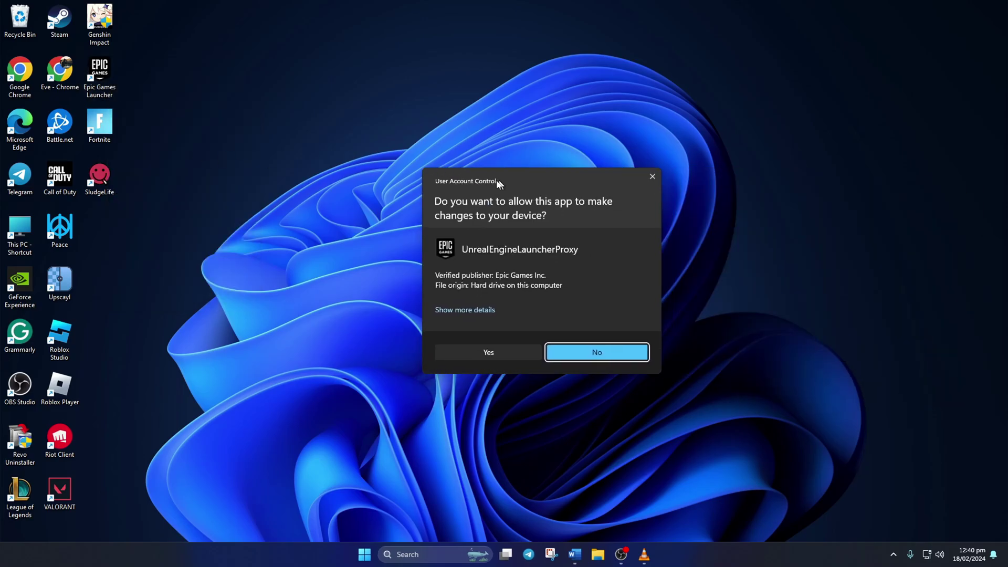
click(499, 352)
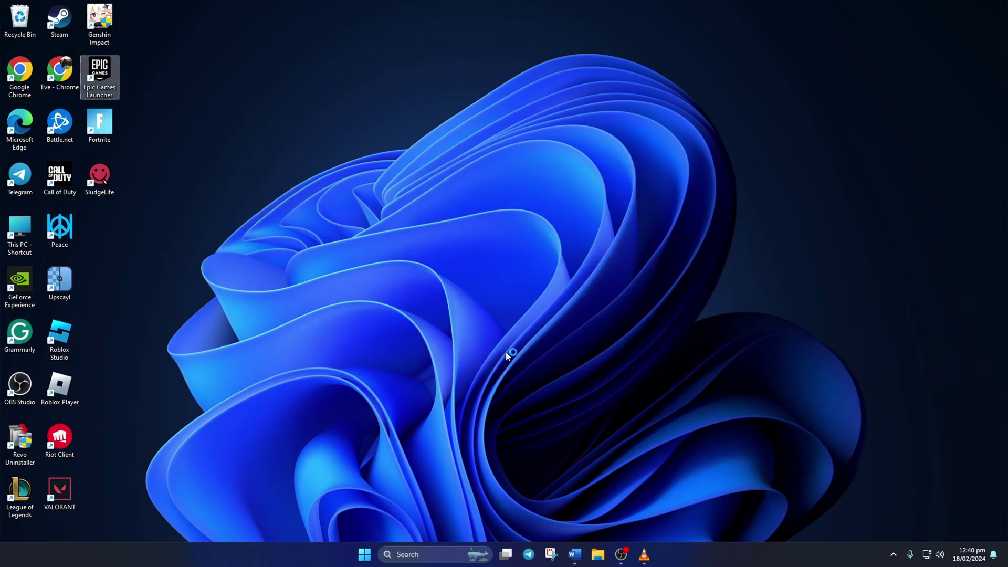